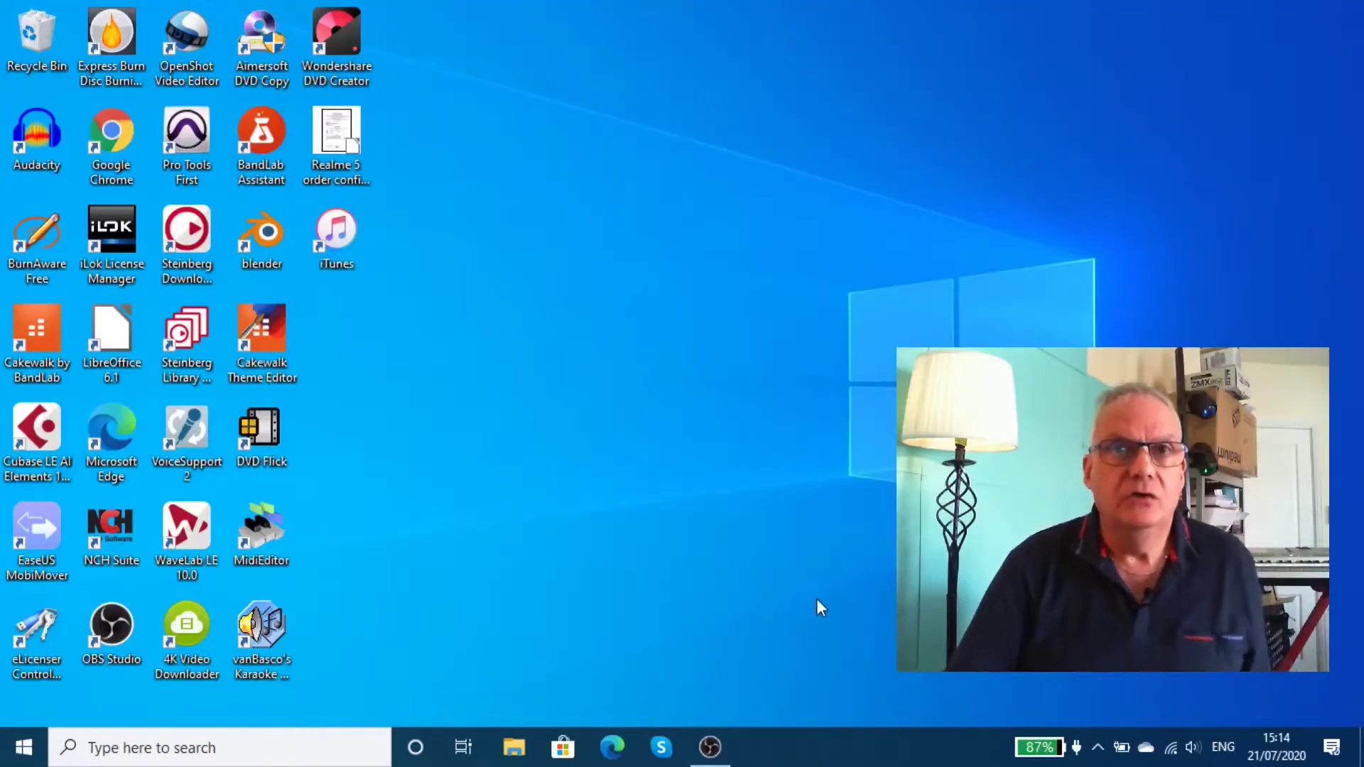
Launch Audacity from the desktop and dismiss the Welcome to Audacity dialog.
double_click(23, 165)
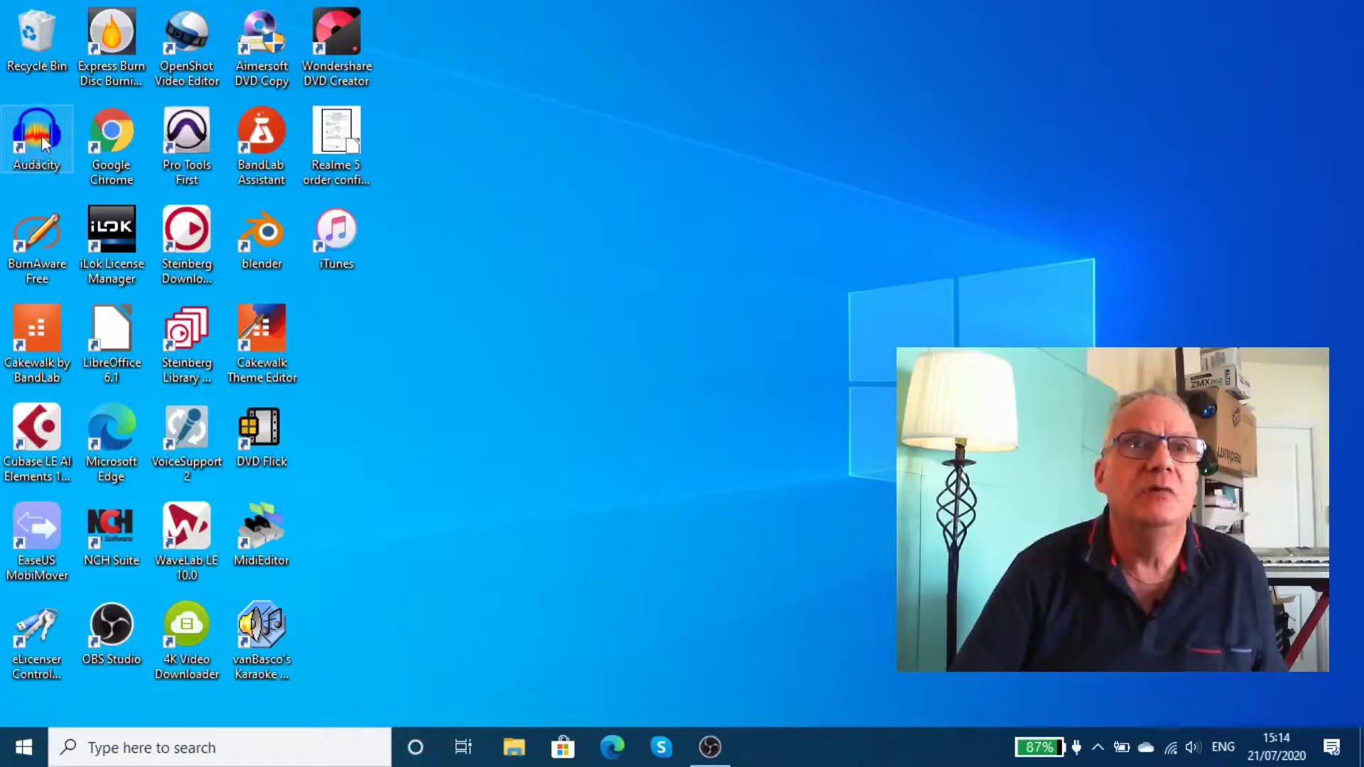
double_click(44, 142)
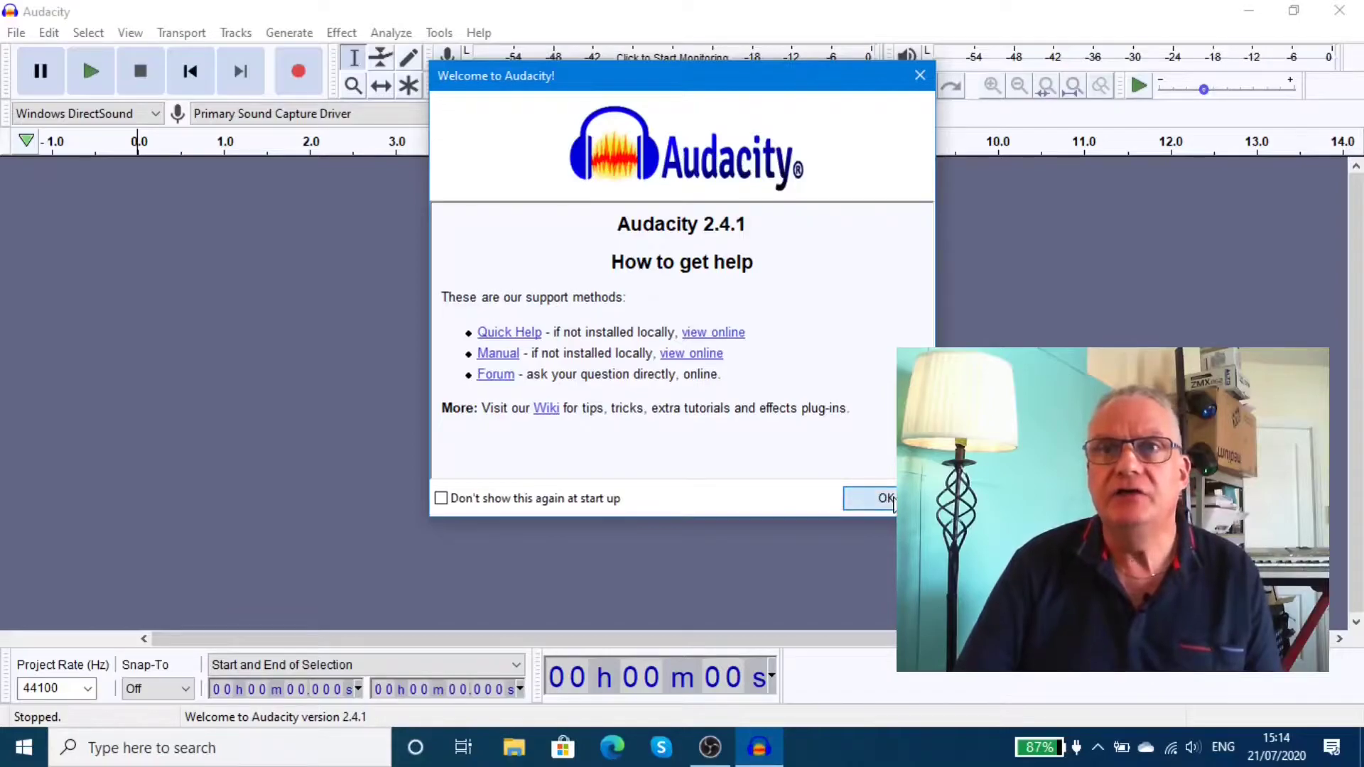
left_click(868, 498)
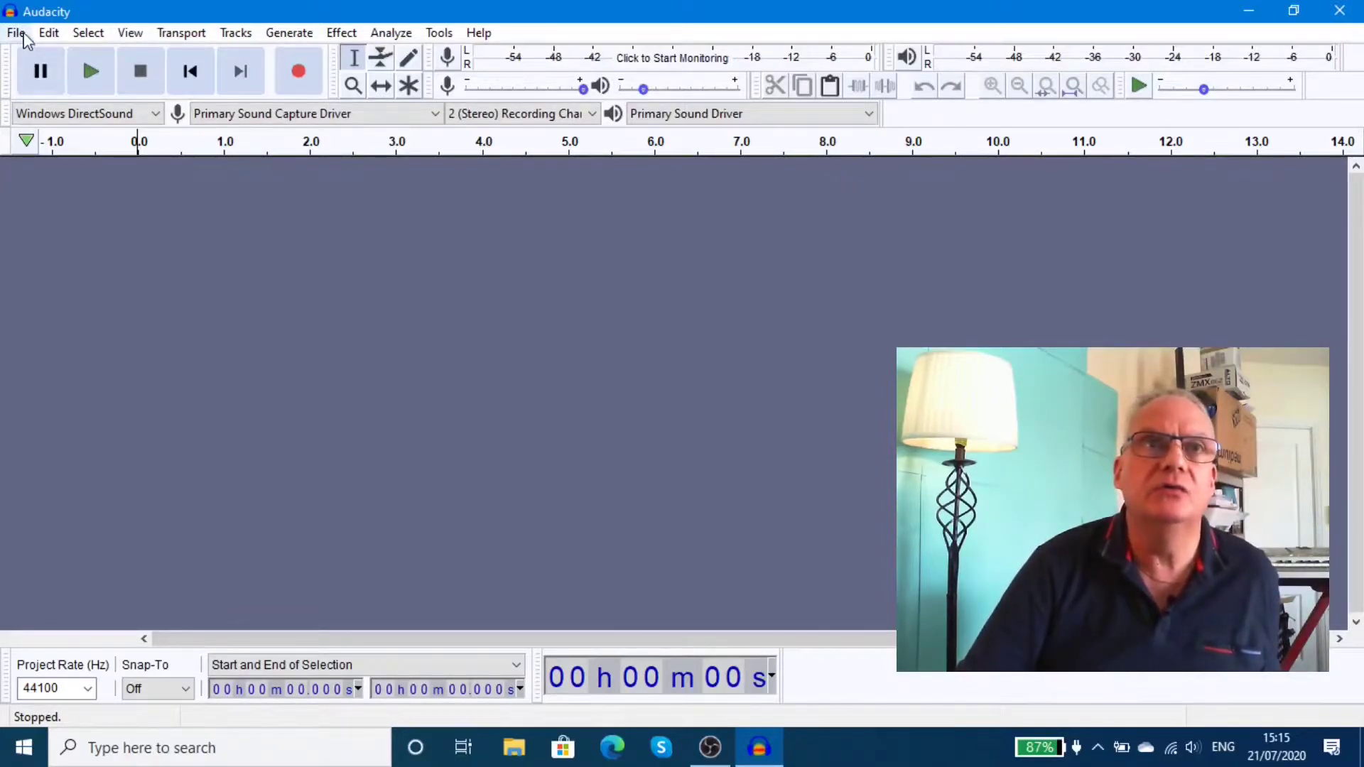
Open A Better World.wav from the Better World wav folder via File > Open.
left_click(15, 32)
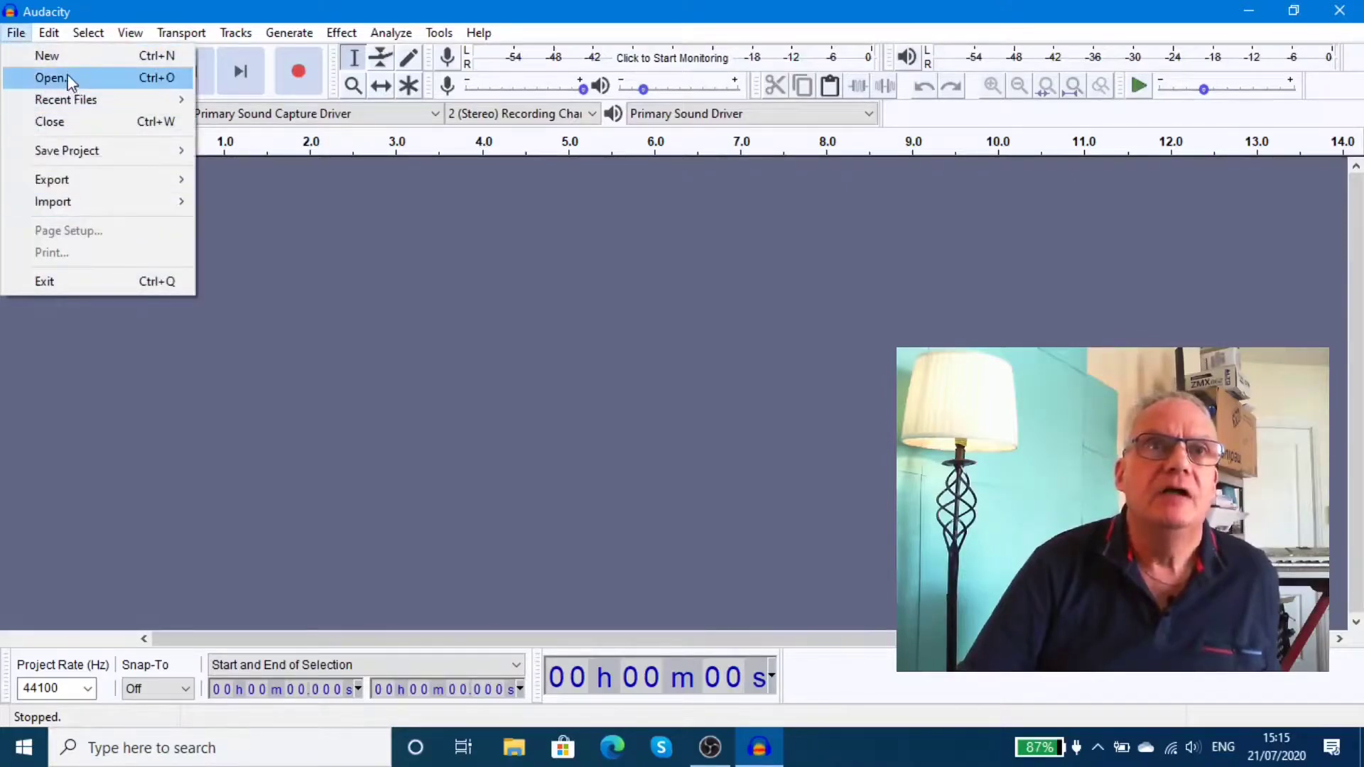
left_click(68, 76)
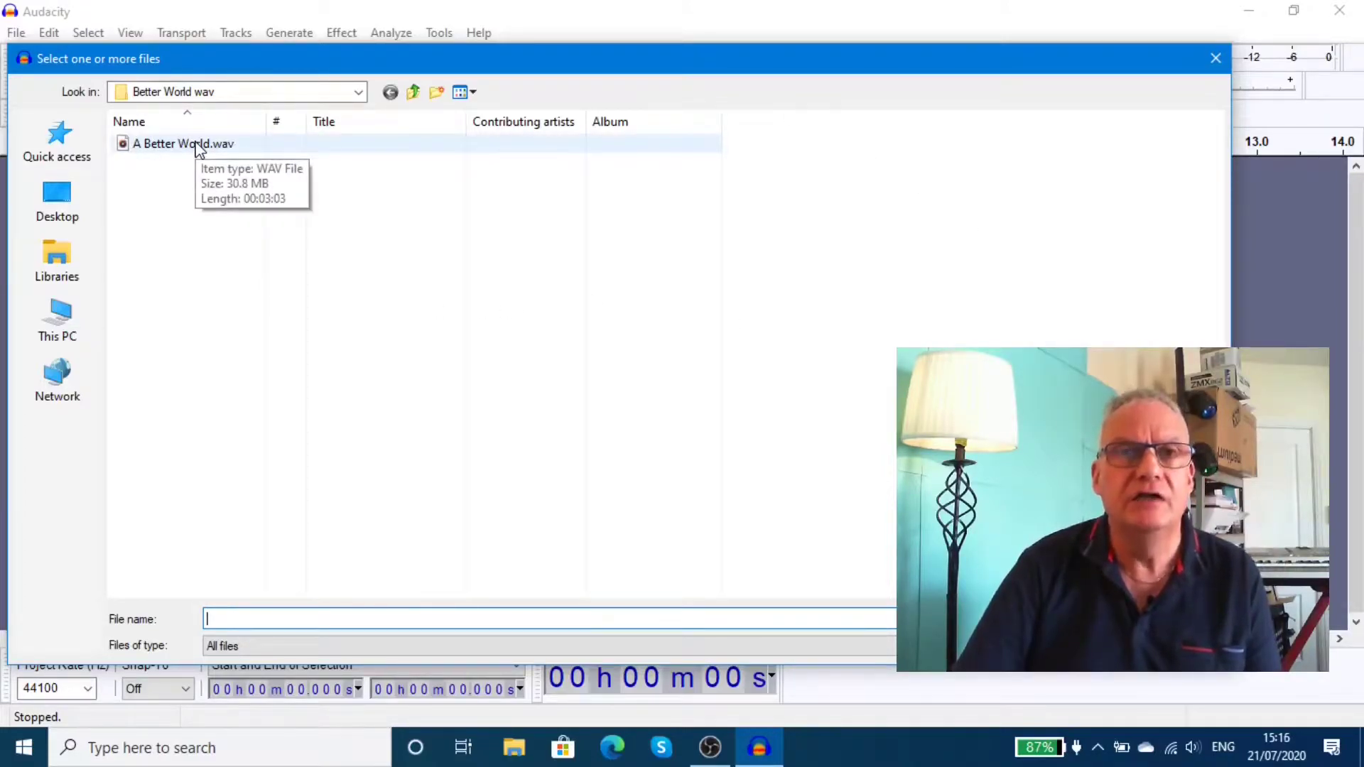
double_click(198, 144)
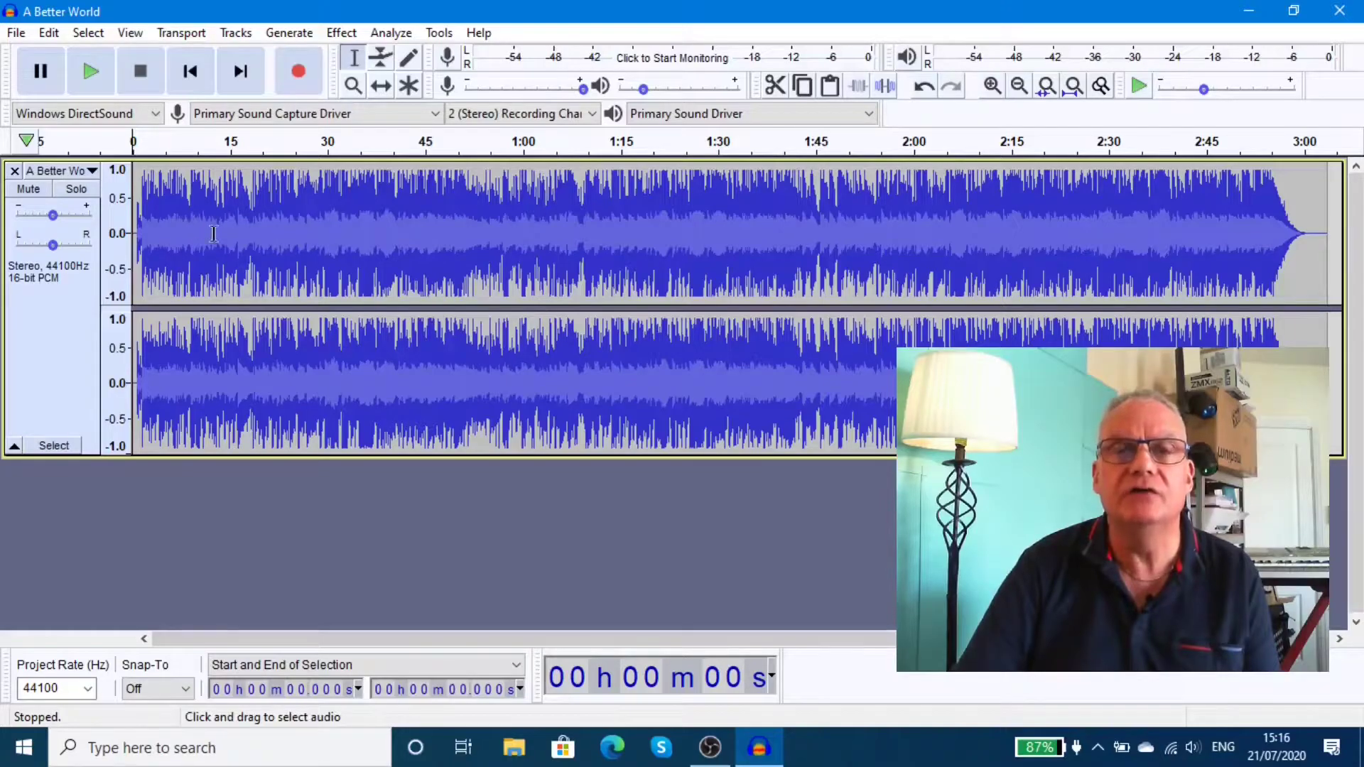
left_click(331, 145)
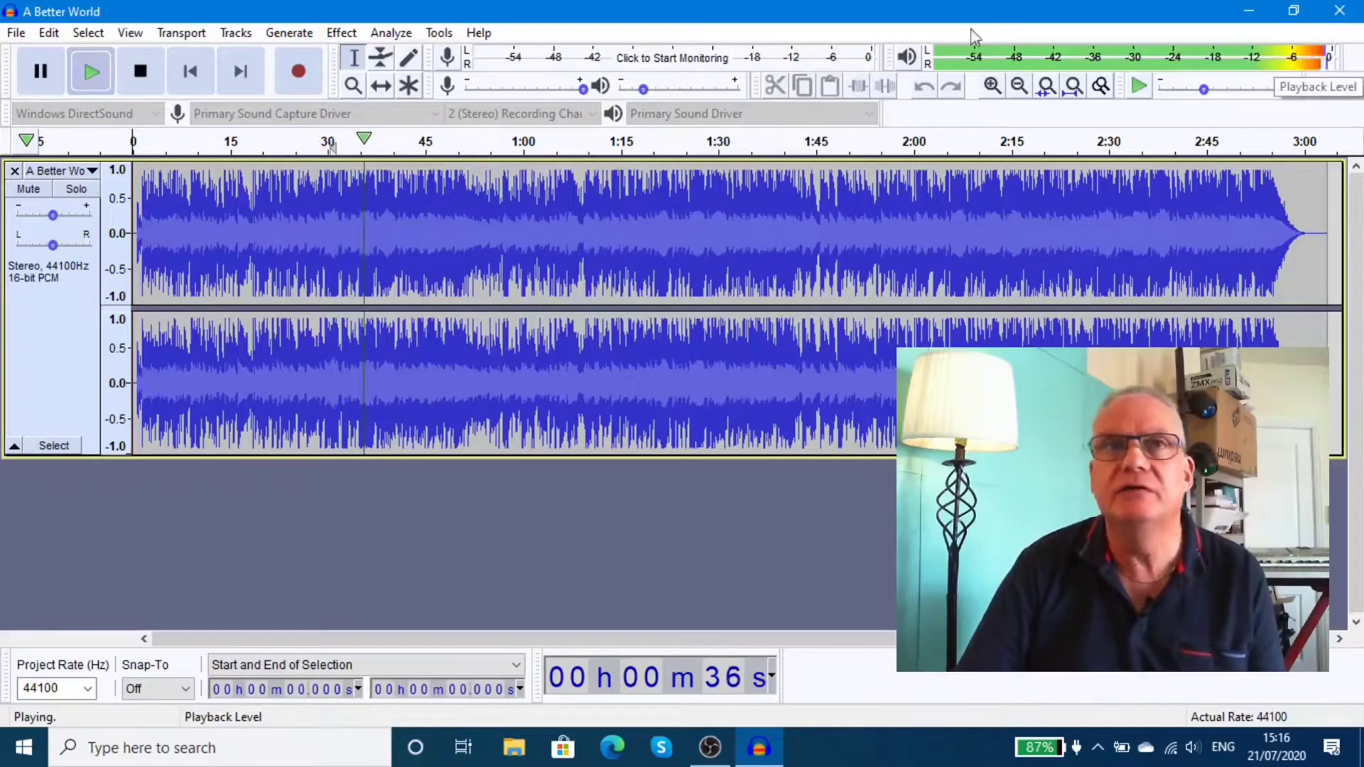
key("space")
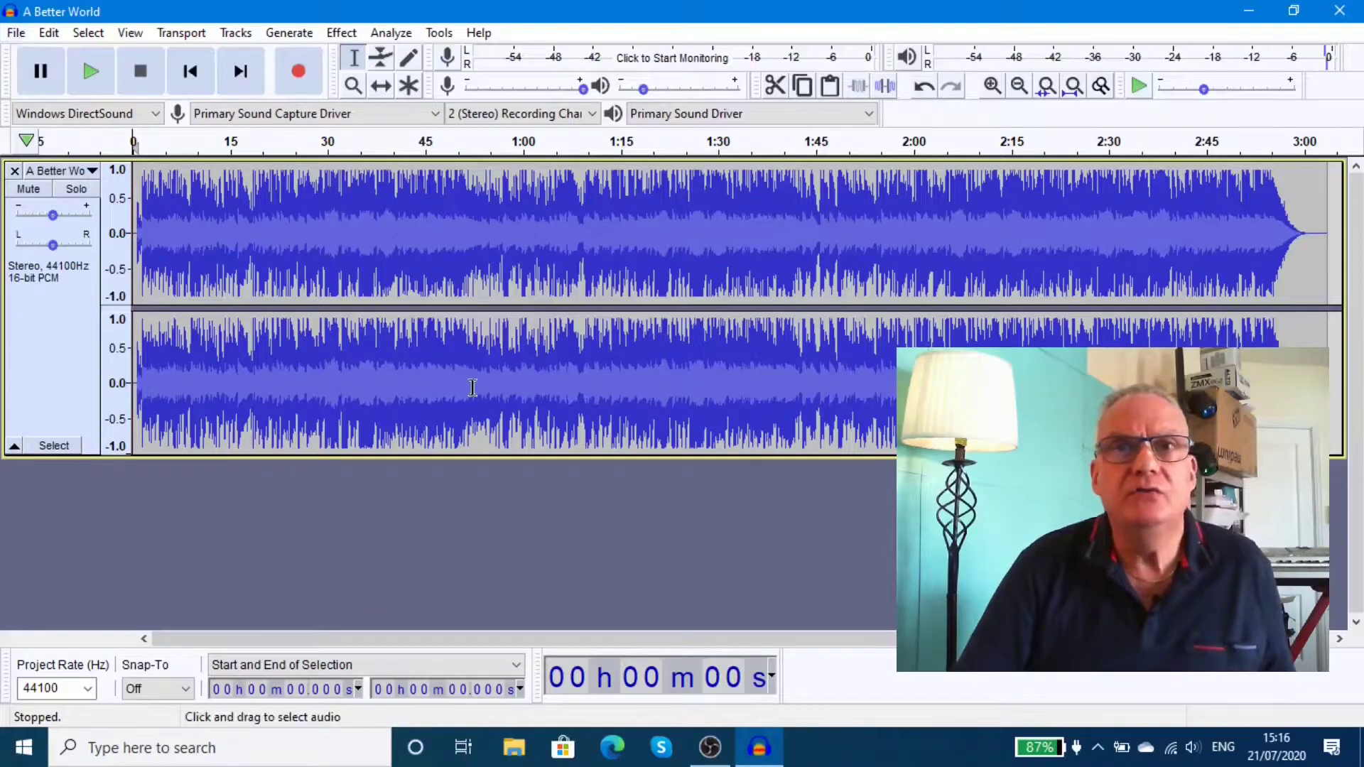
Open the Export Audio dialog from the File > Export submenu.
left_click(16, 34)
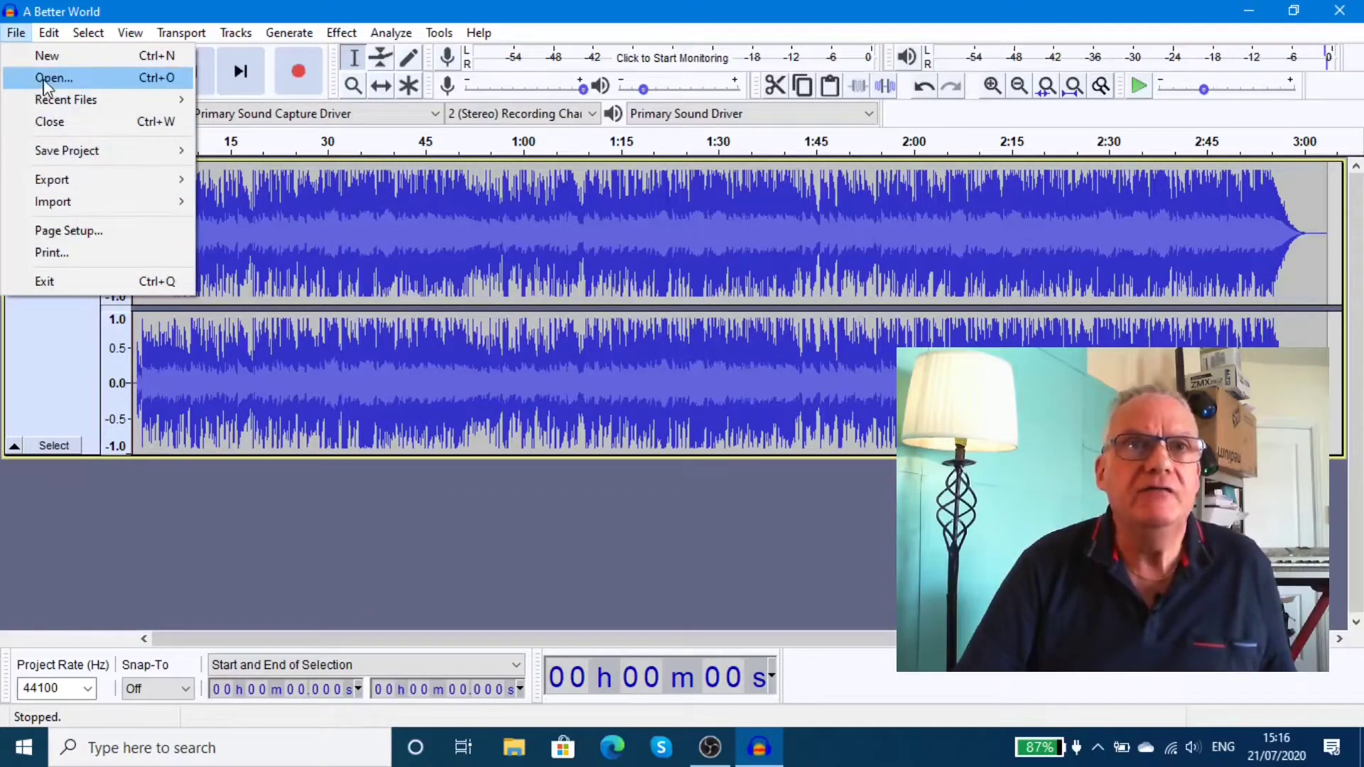
mouse_move(60, 181)
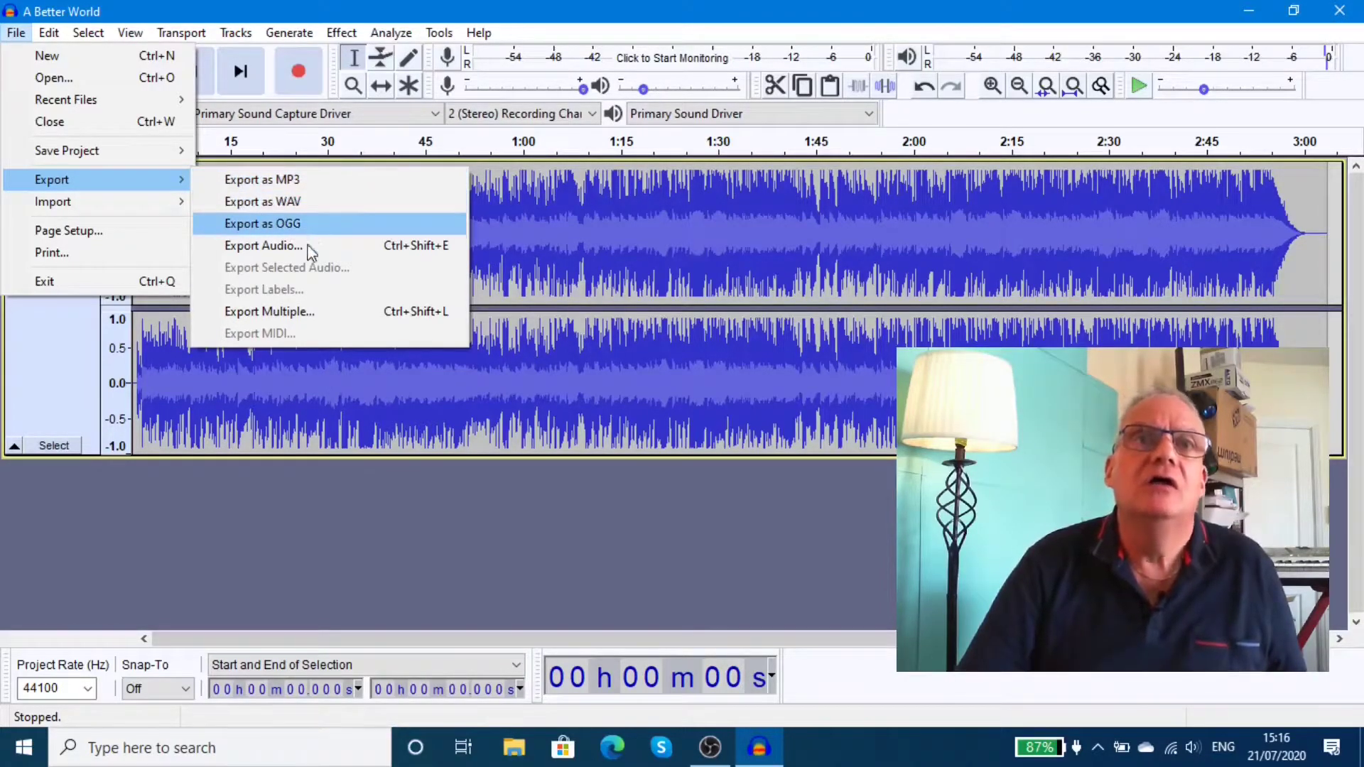
left_click(310, 183)
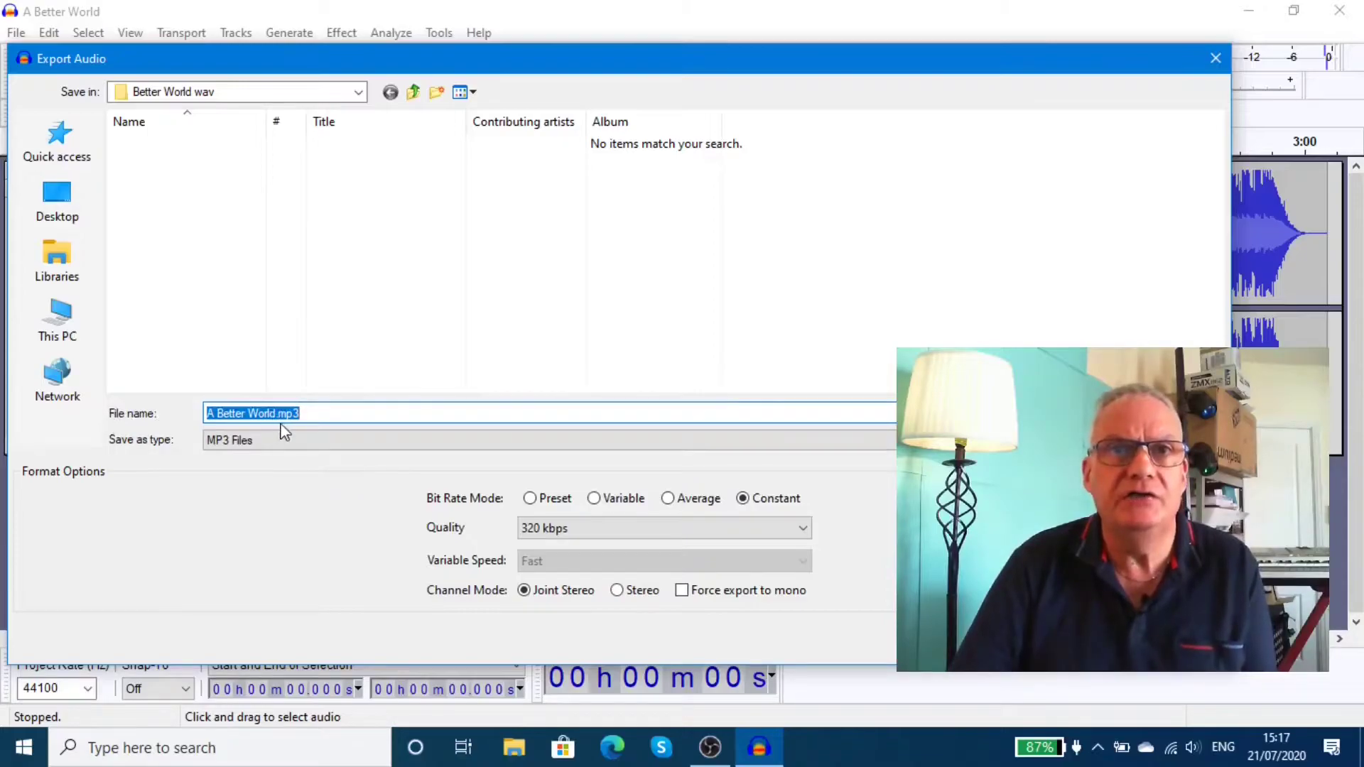
left_click(308, 413)
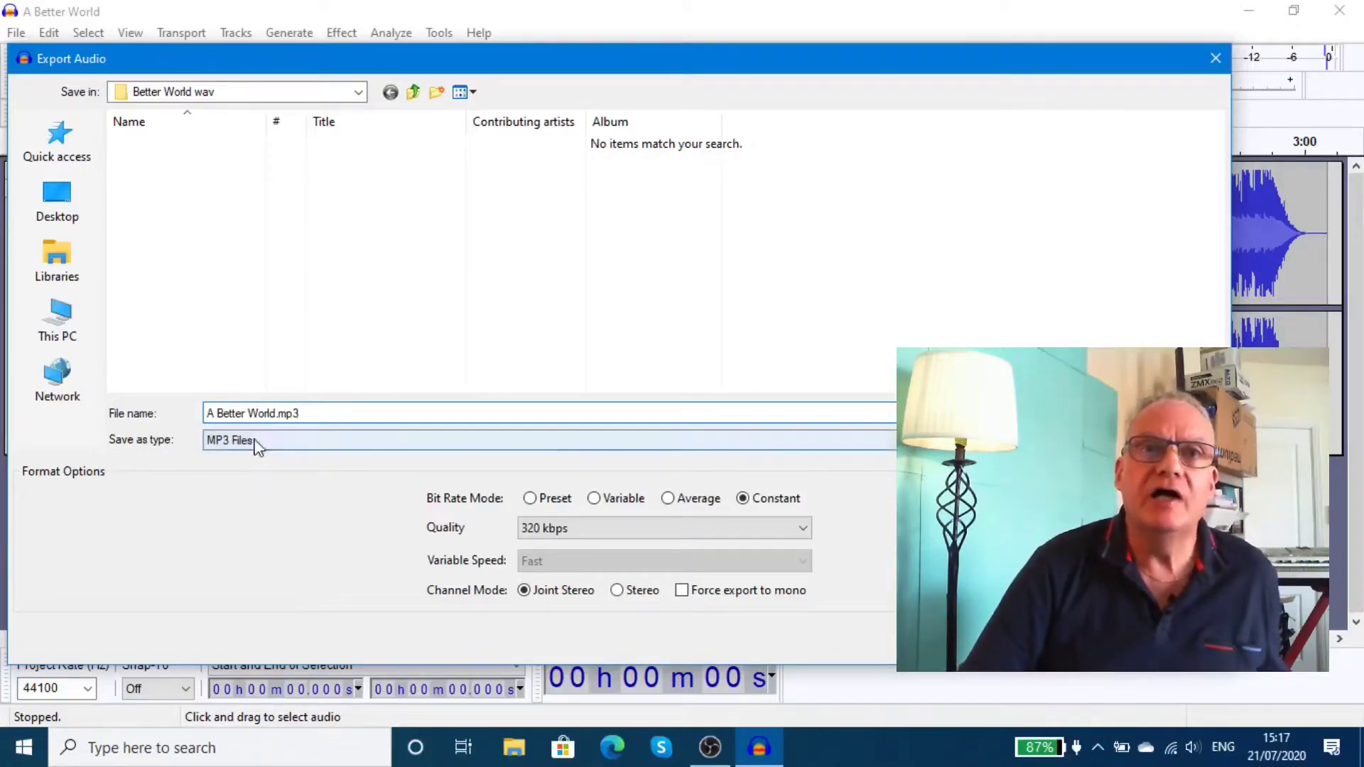
left_click(476, 440)
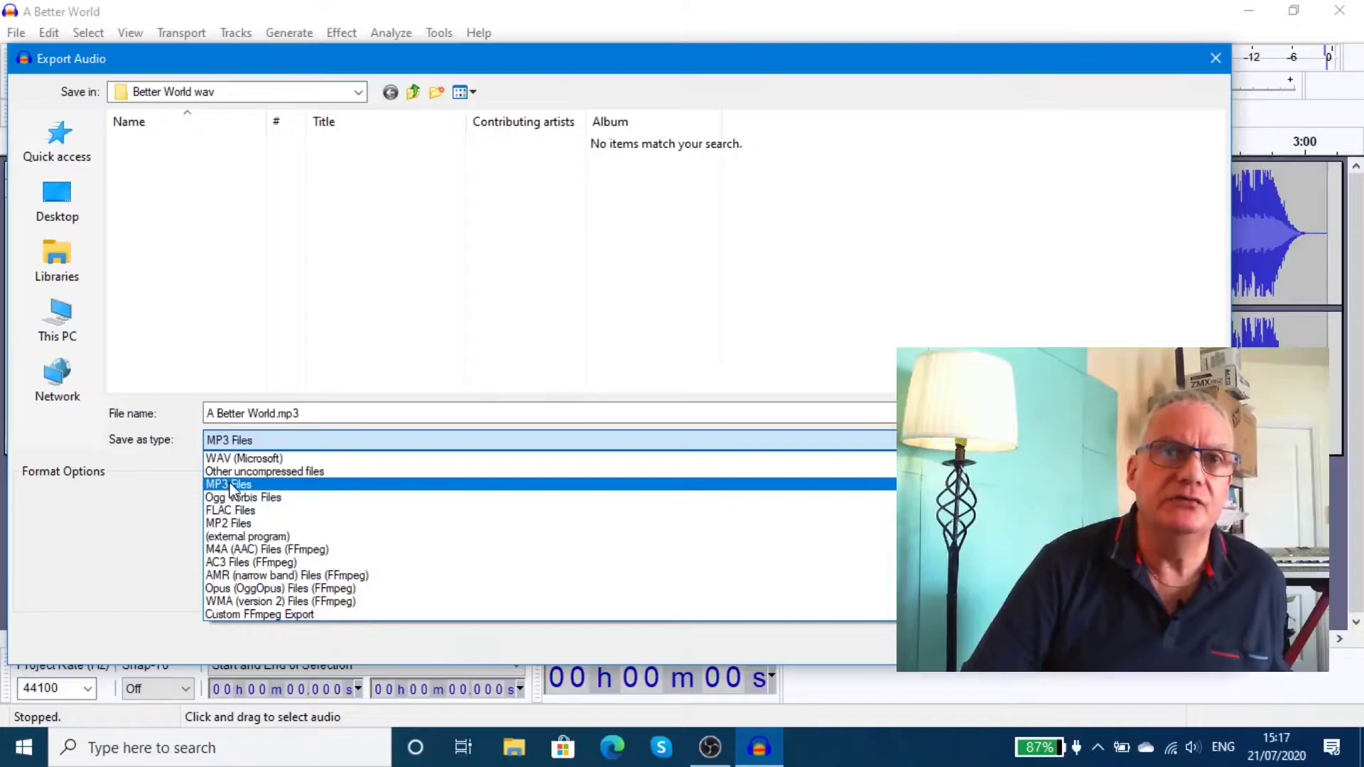
left_click(229, 486)
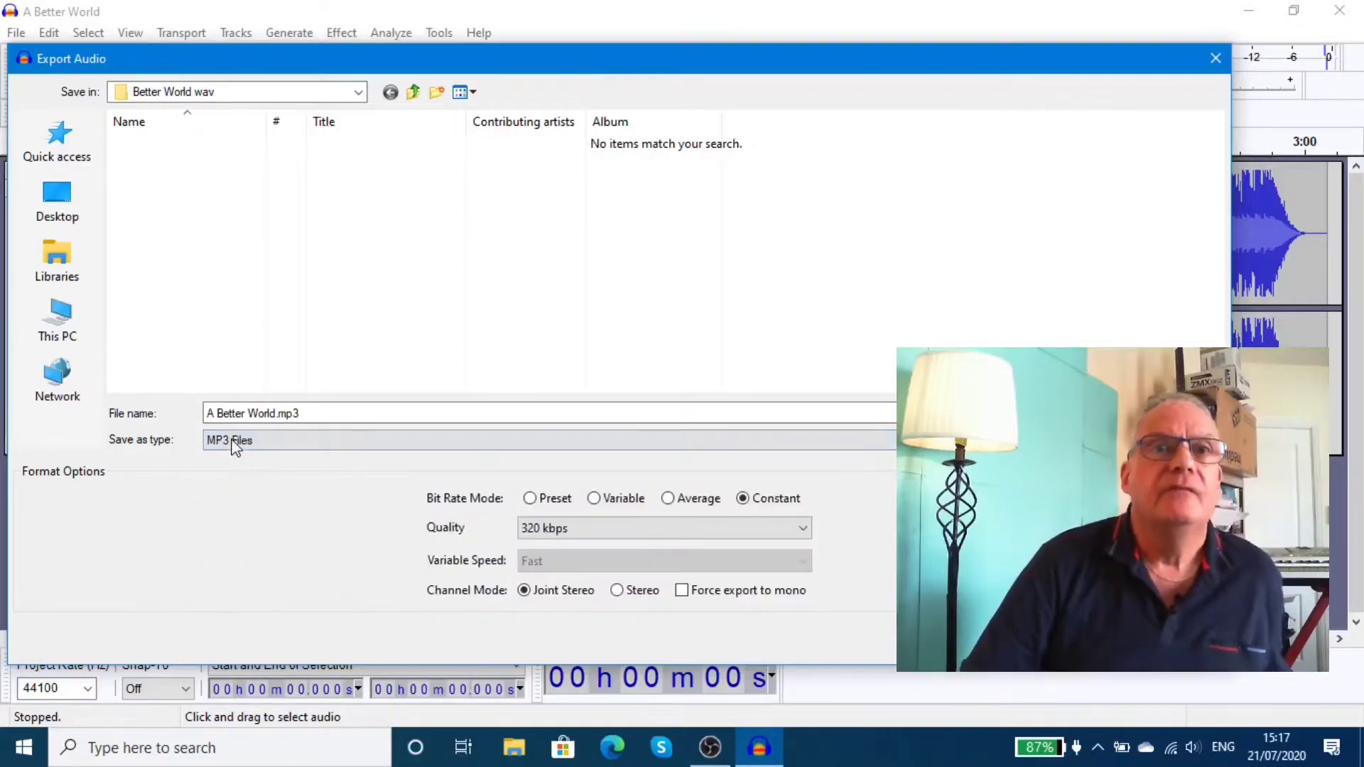
left_click(309, 417)
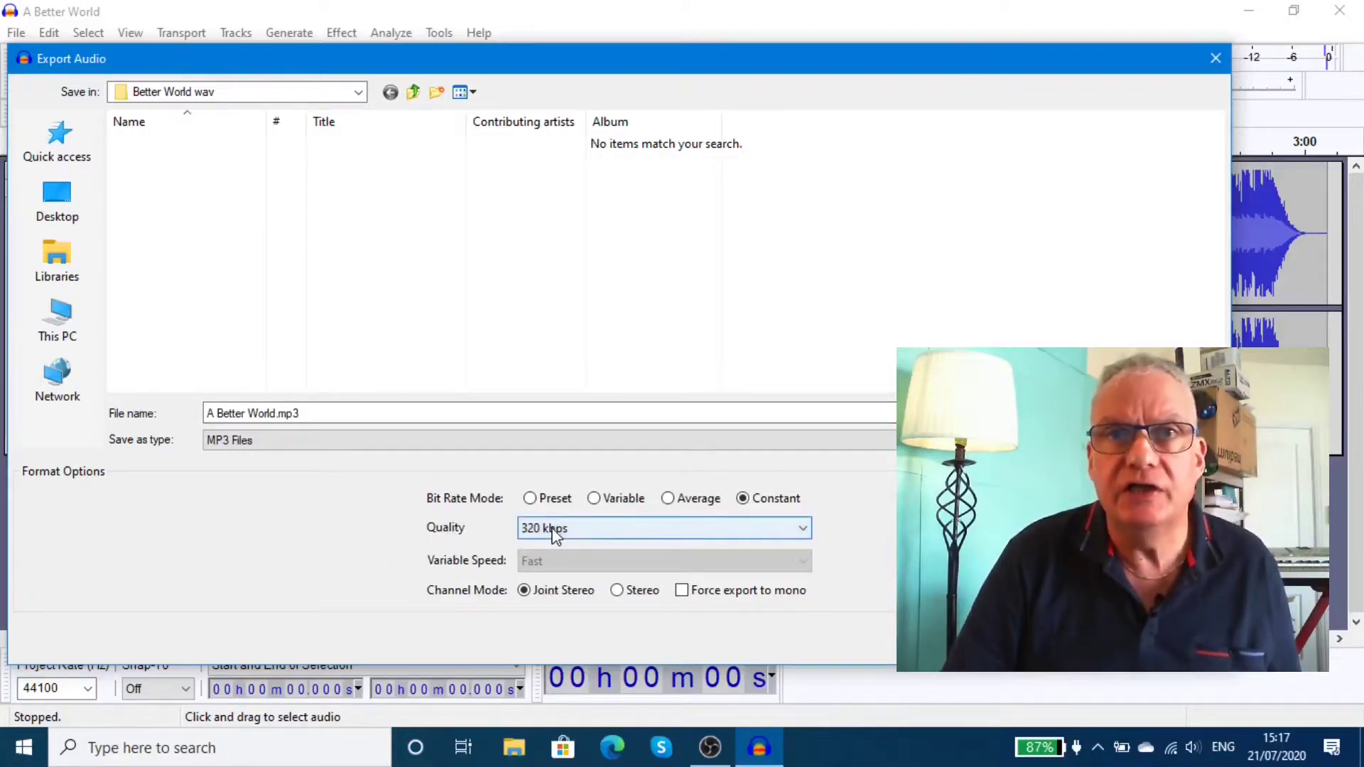
left_click(803, 530)
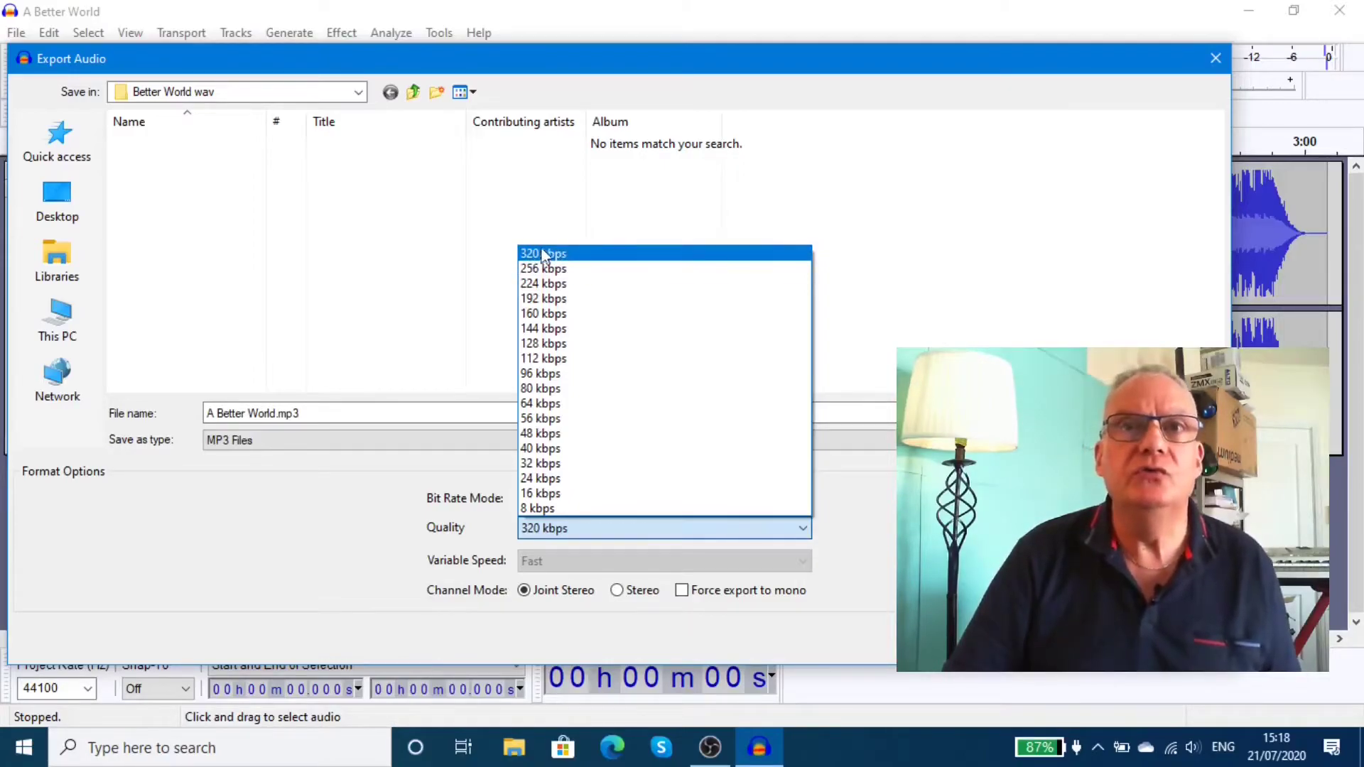
left_click(583, 253)
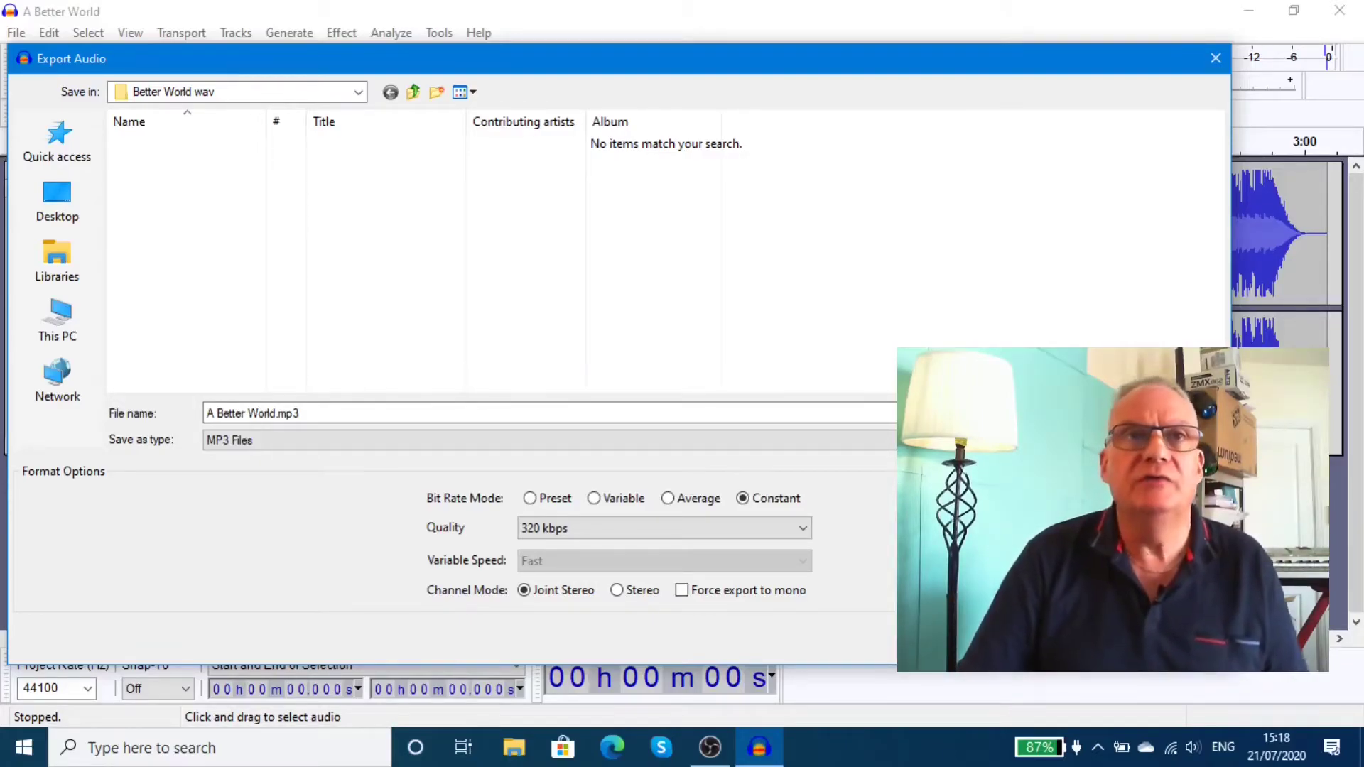
Export the MP3, entering the artist's name and the title 'a better world' as tags.
key("Return")
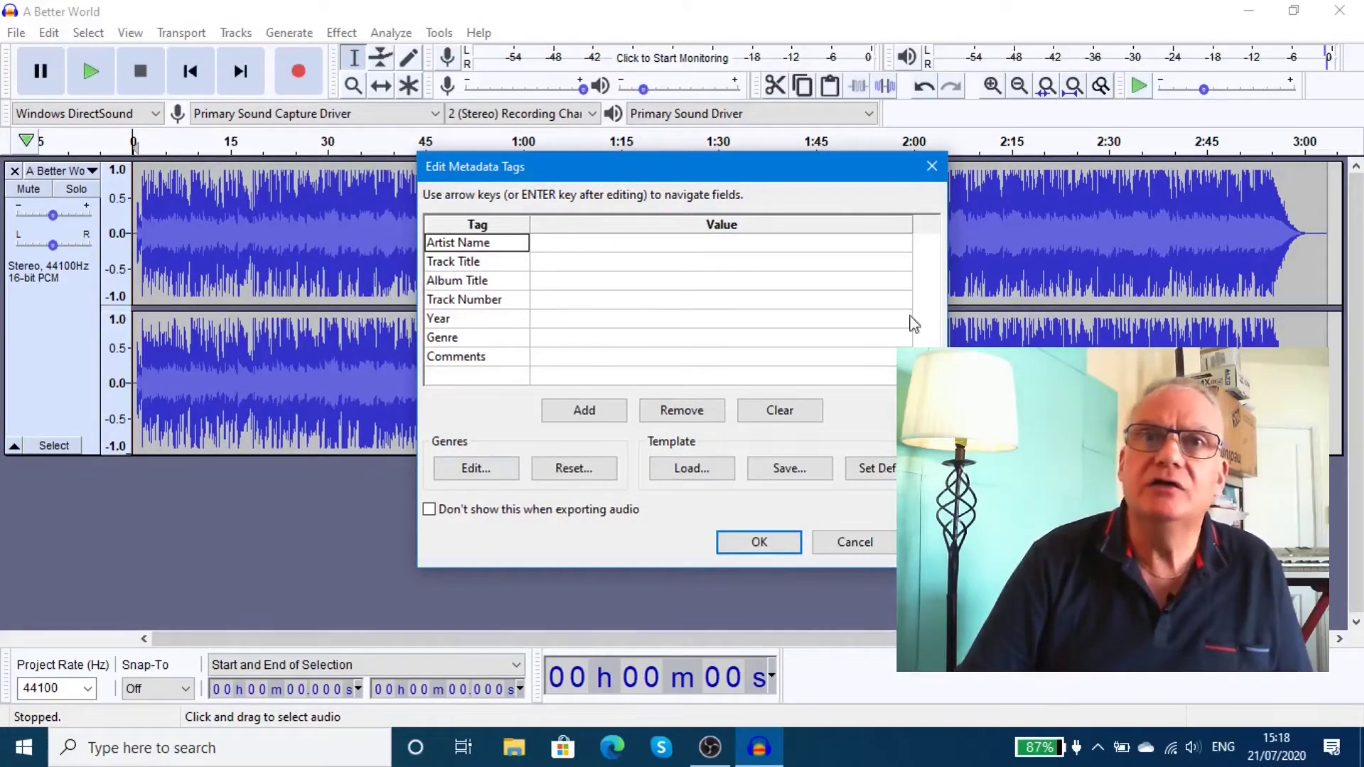
left_click(565, 249)
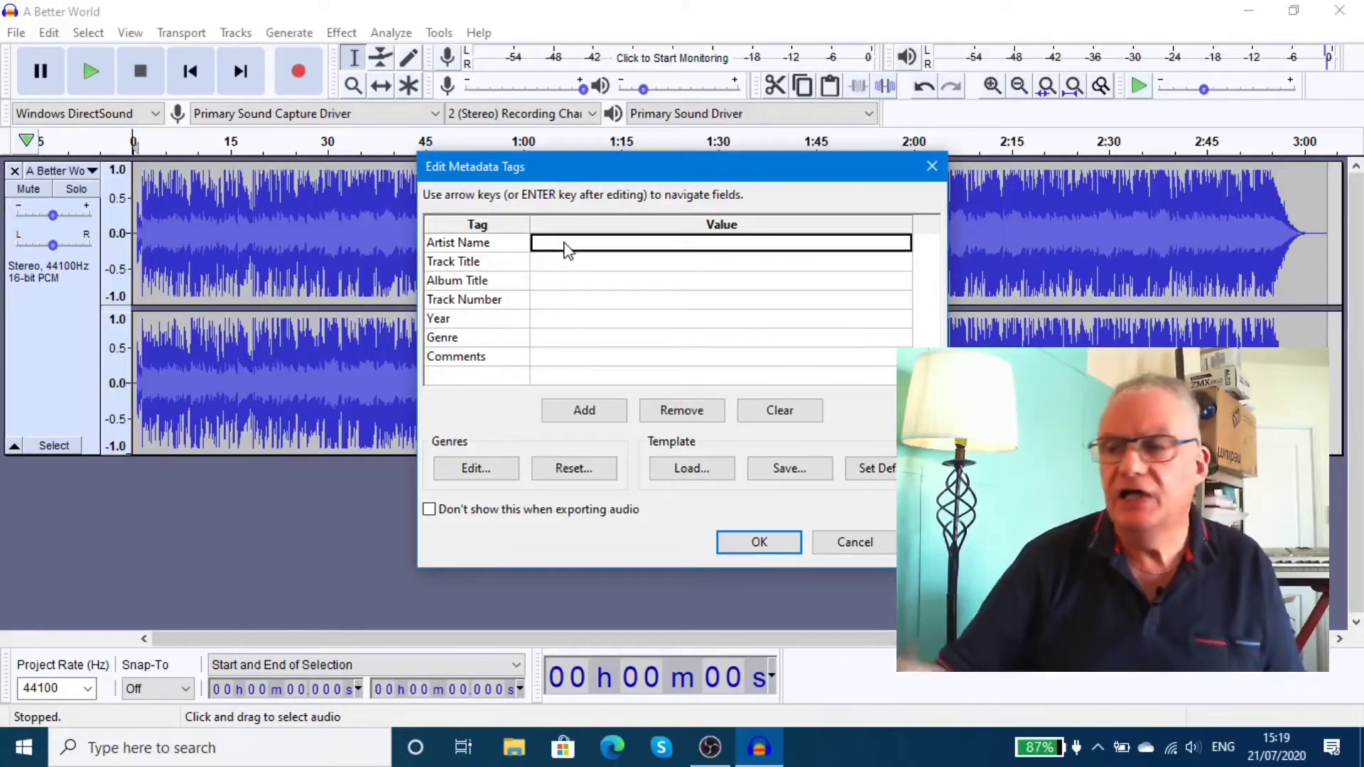
type("m hen")
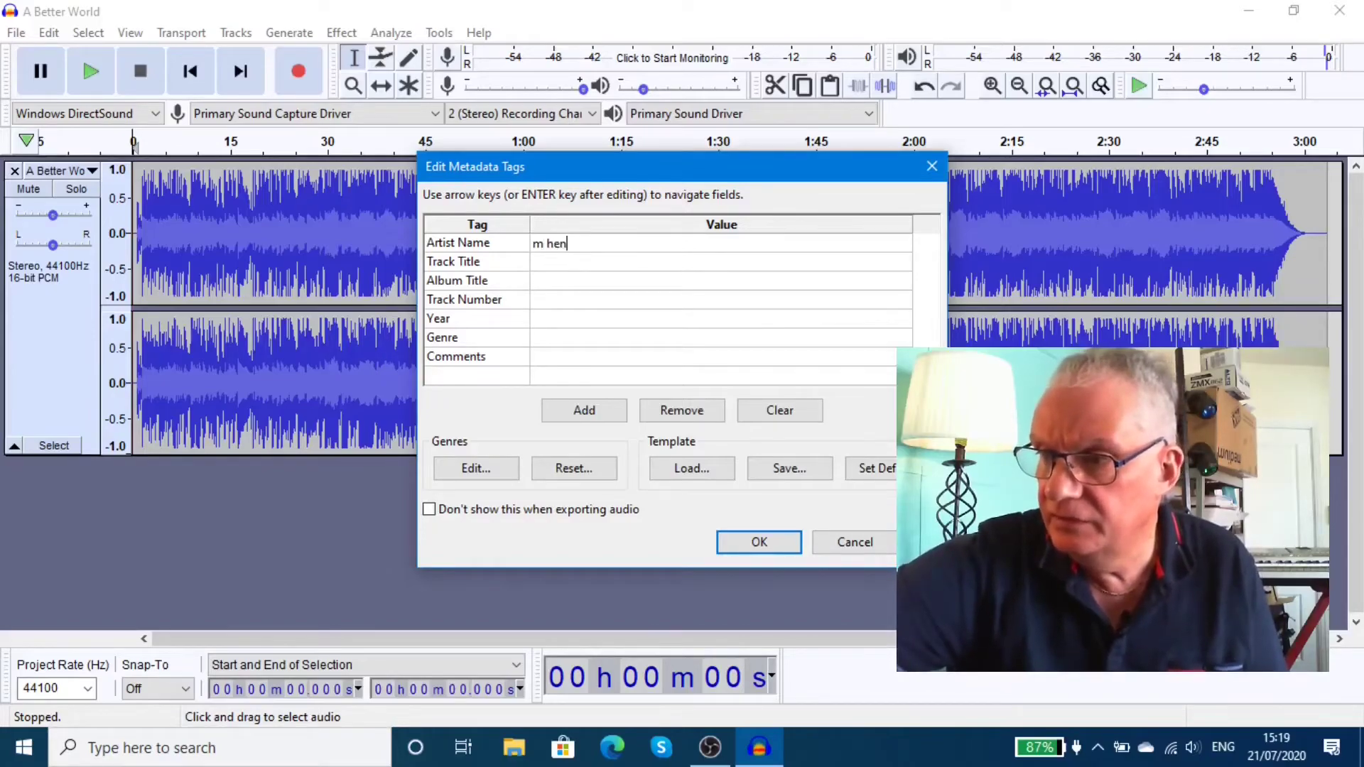
type("ry")
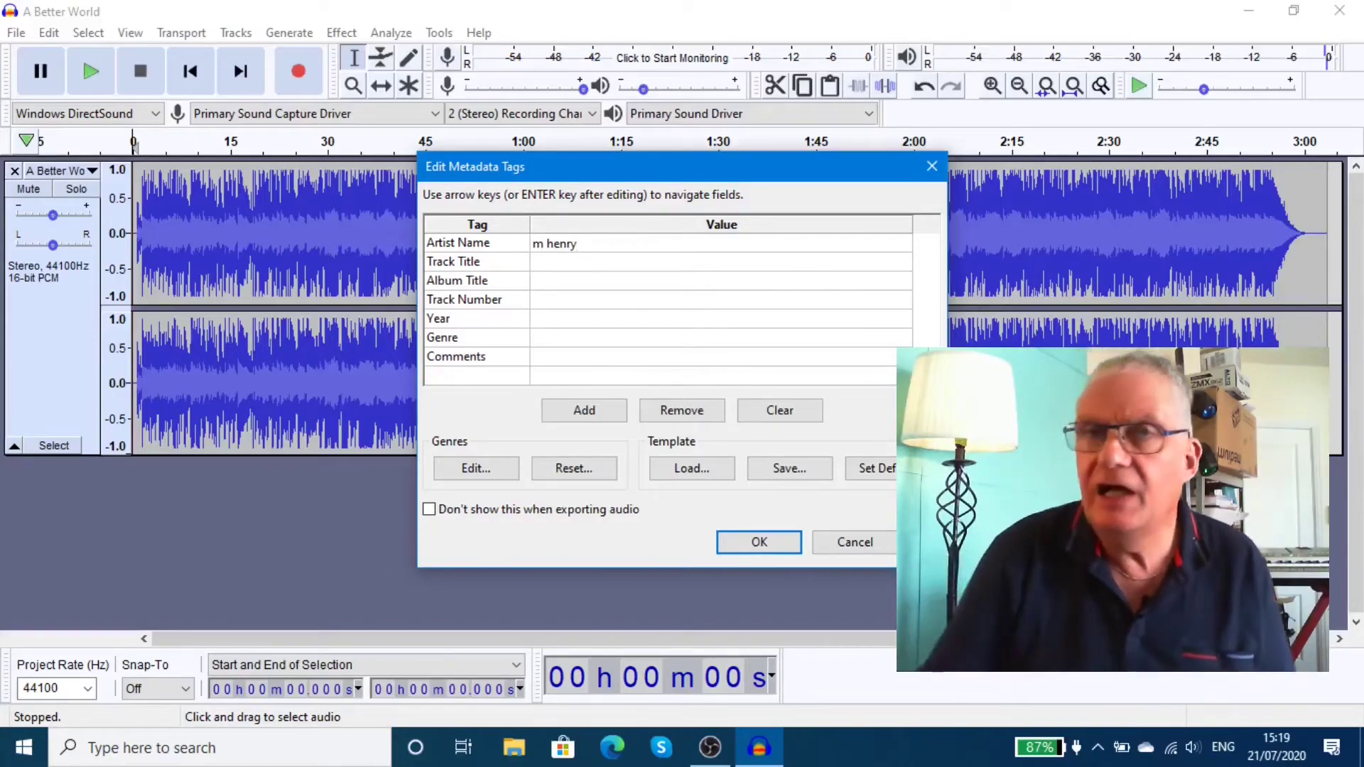
left_click(571, 269)
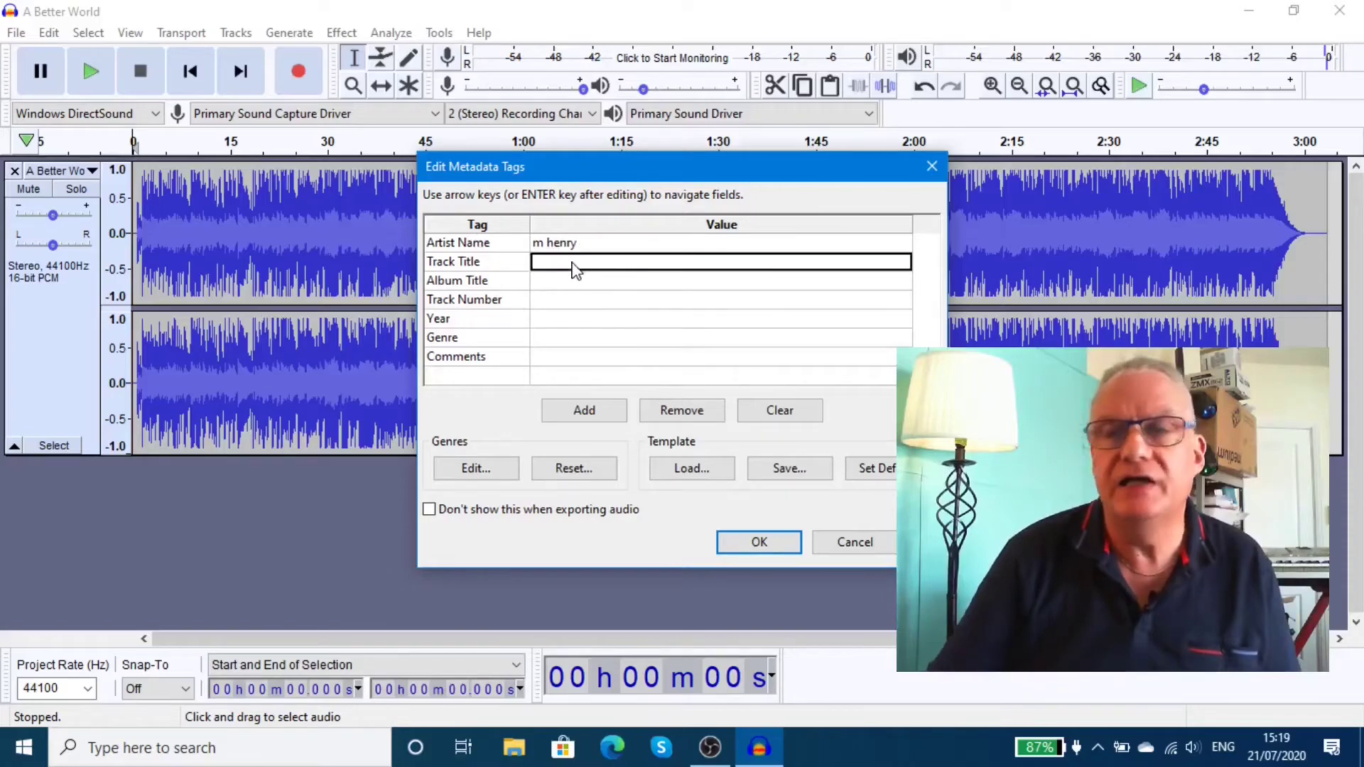
type("a")
key("Return")
type("b")
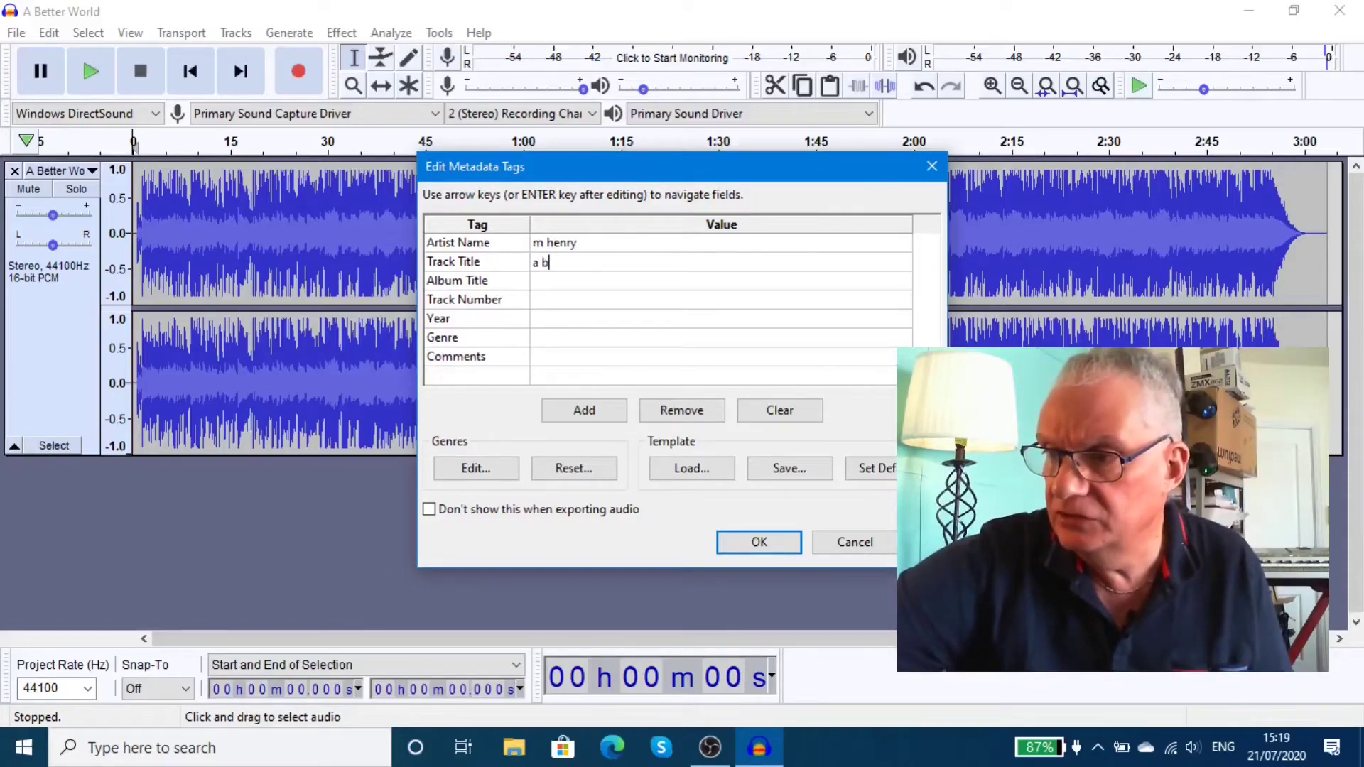
type("etter wo")
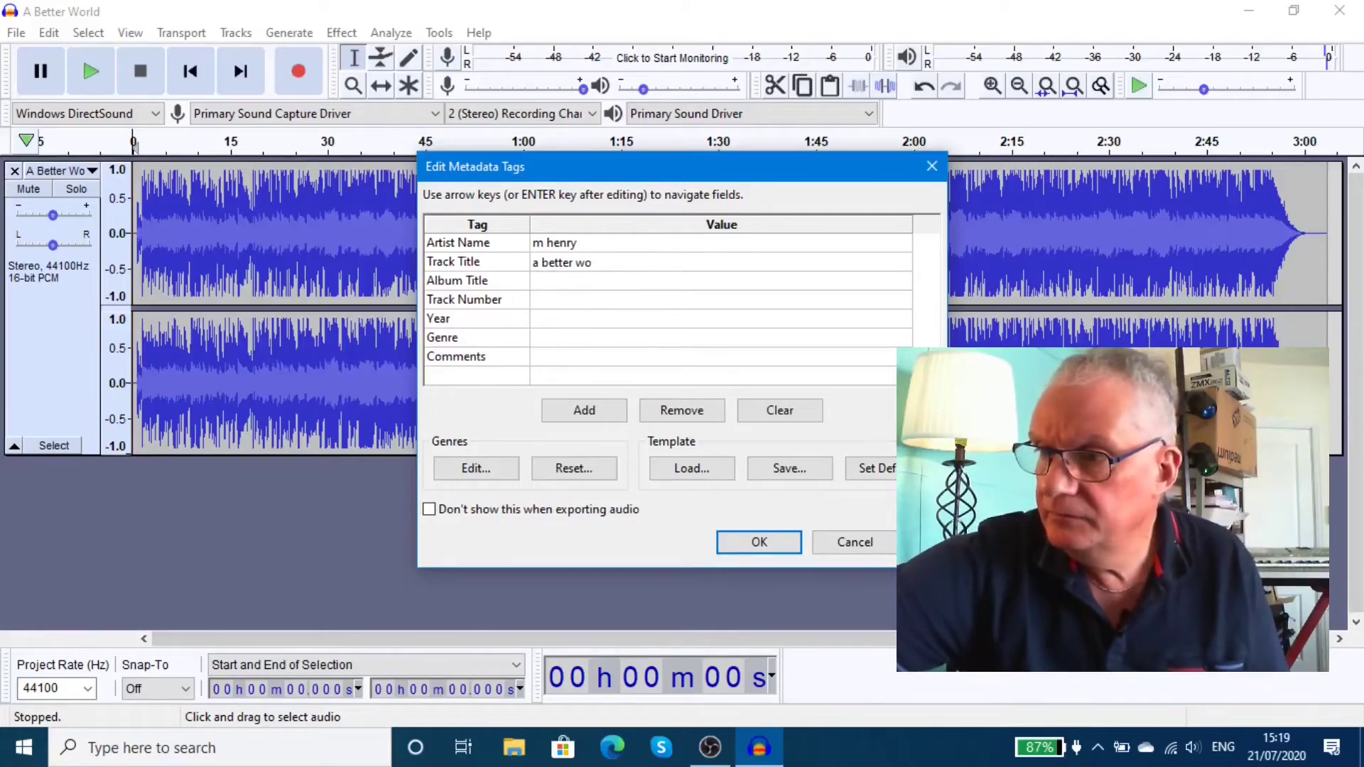
type("rld")
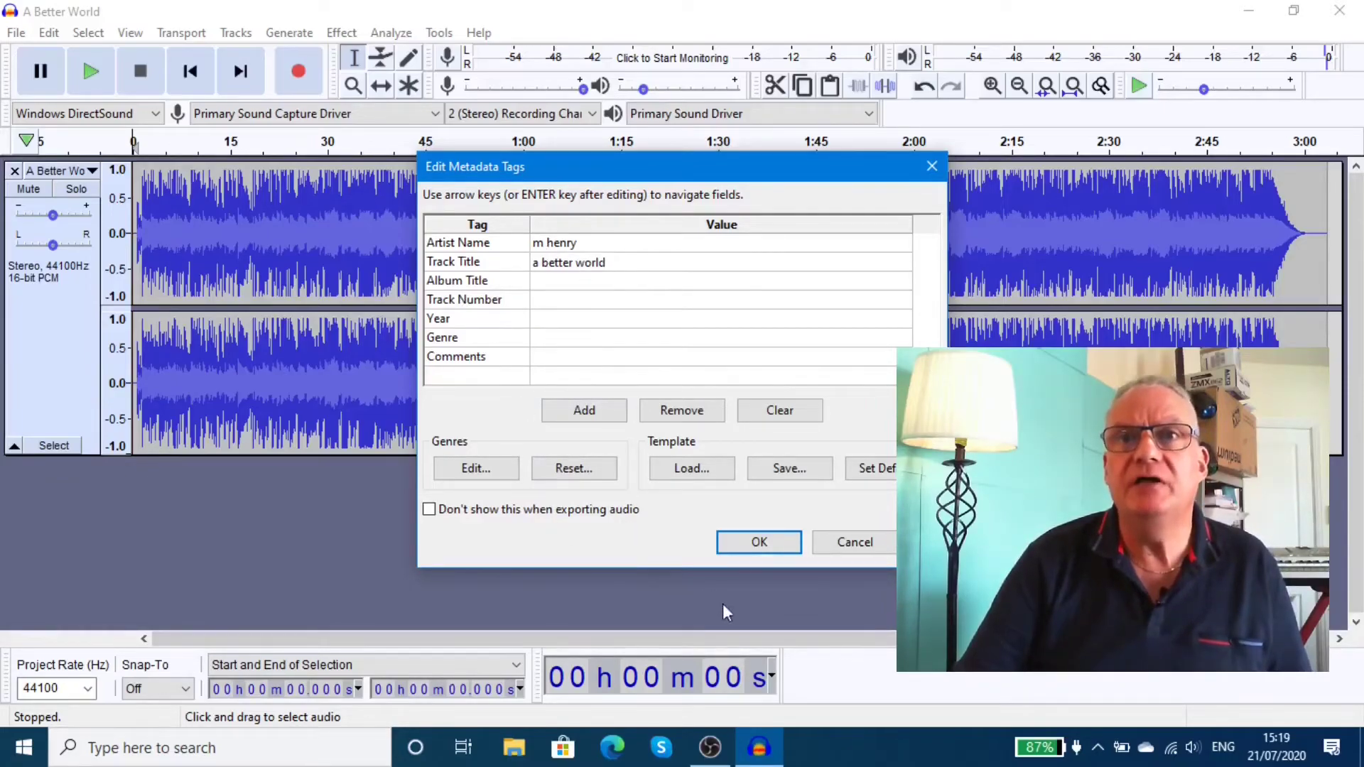
left_click(759, 542)
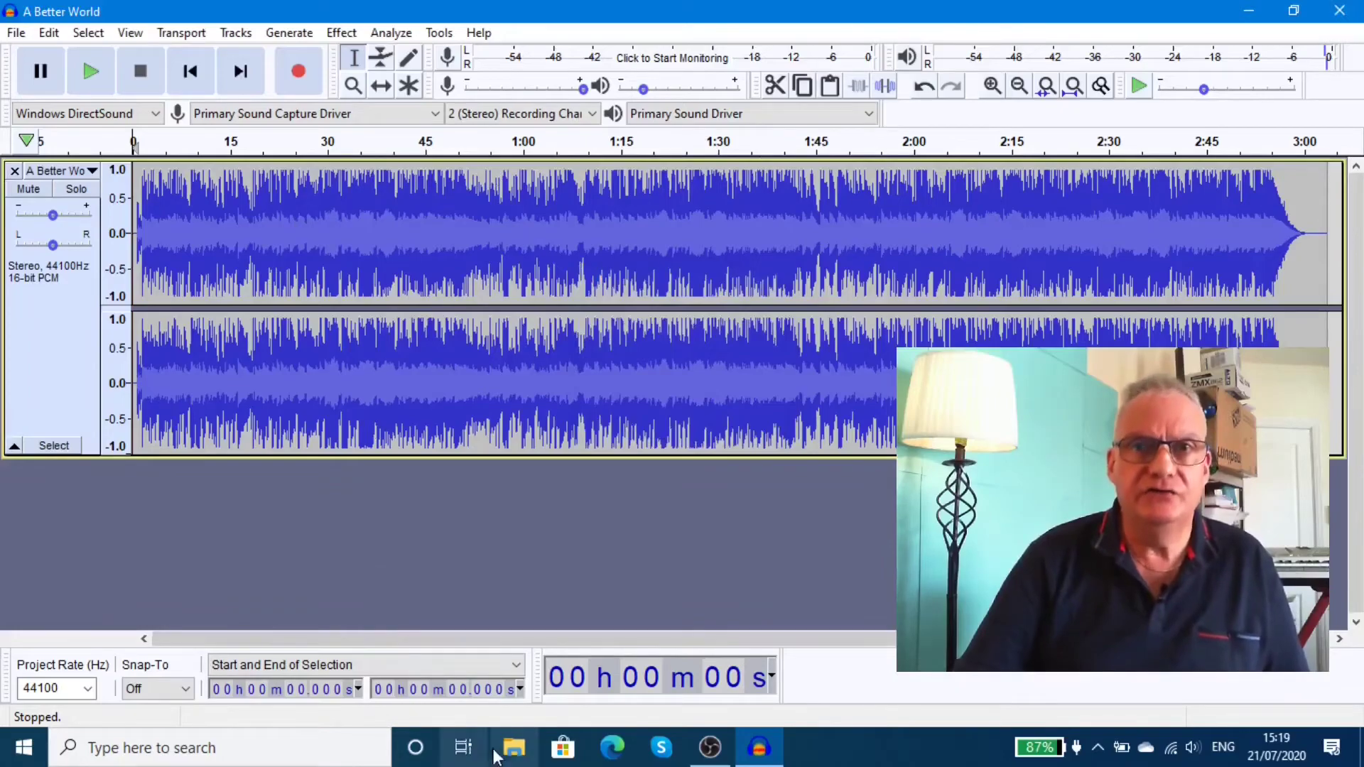
In File Explorer, open Music > Better World wav to see A Better World.mp3 beside the WAV.
left_click(514, 749)
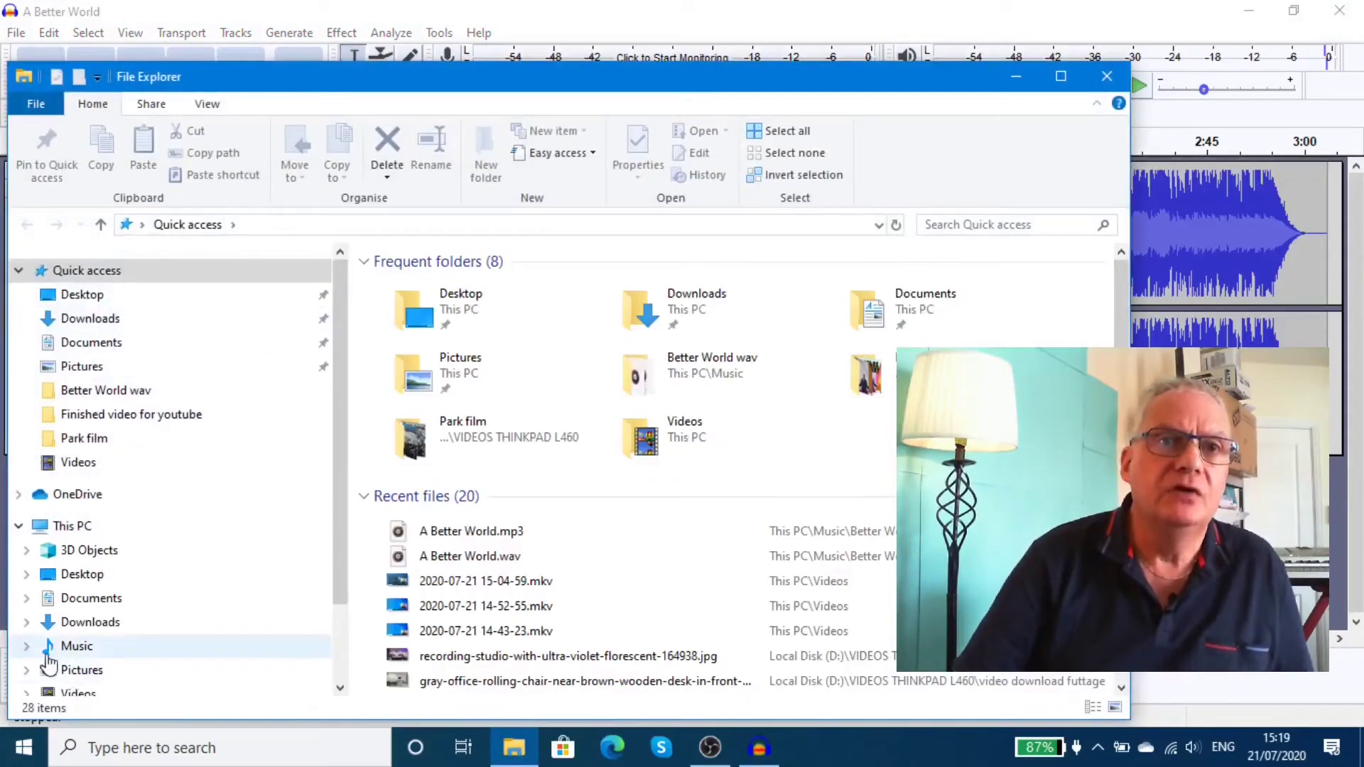
left_click(26, 646)
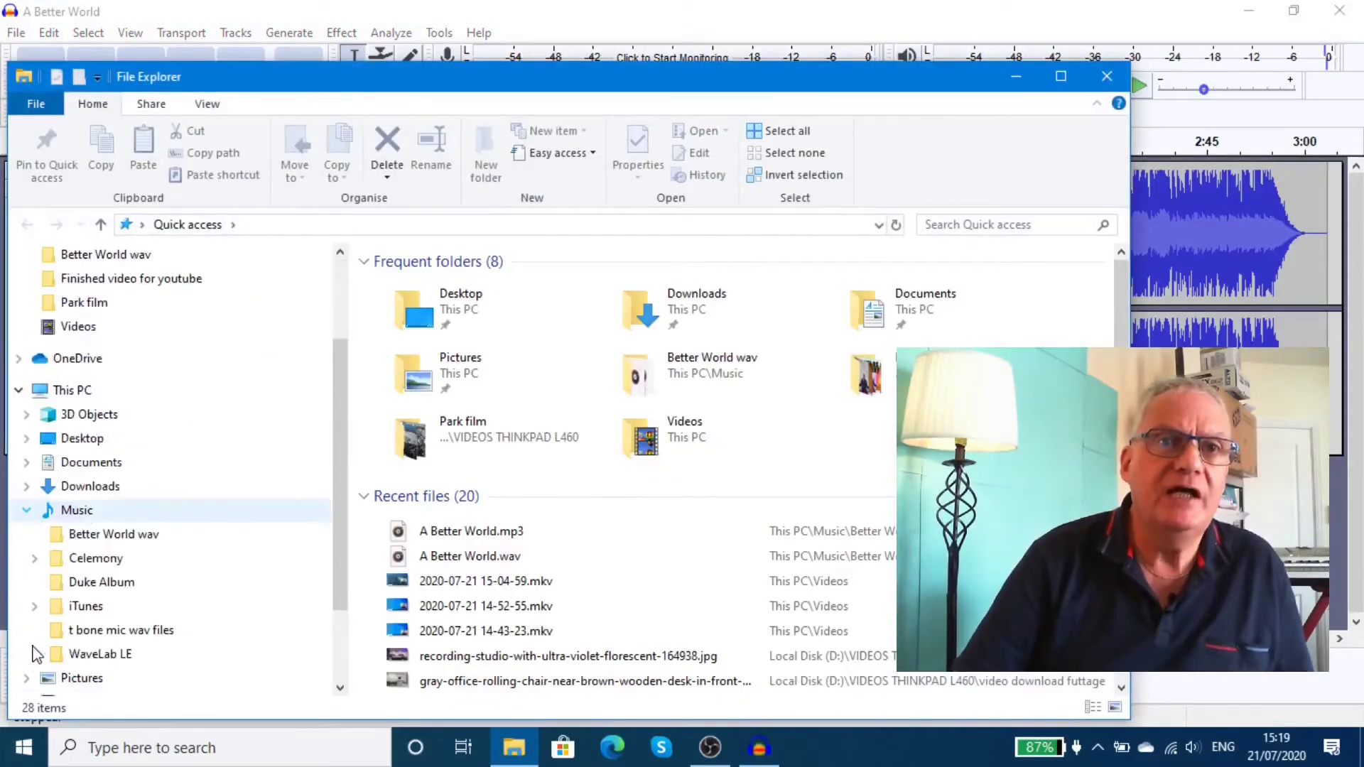
left_click(121, 534)
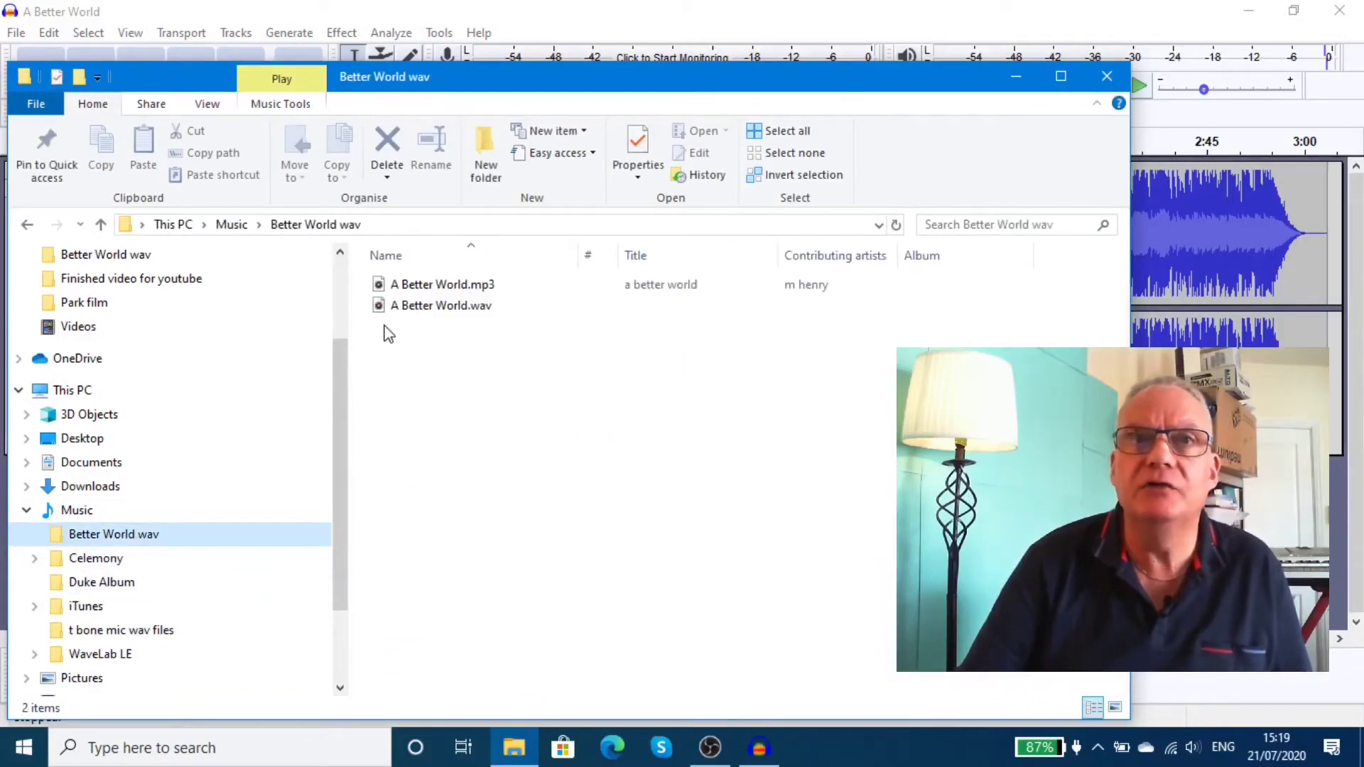
mouse_move(441, 307)
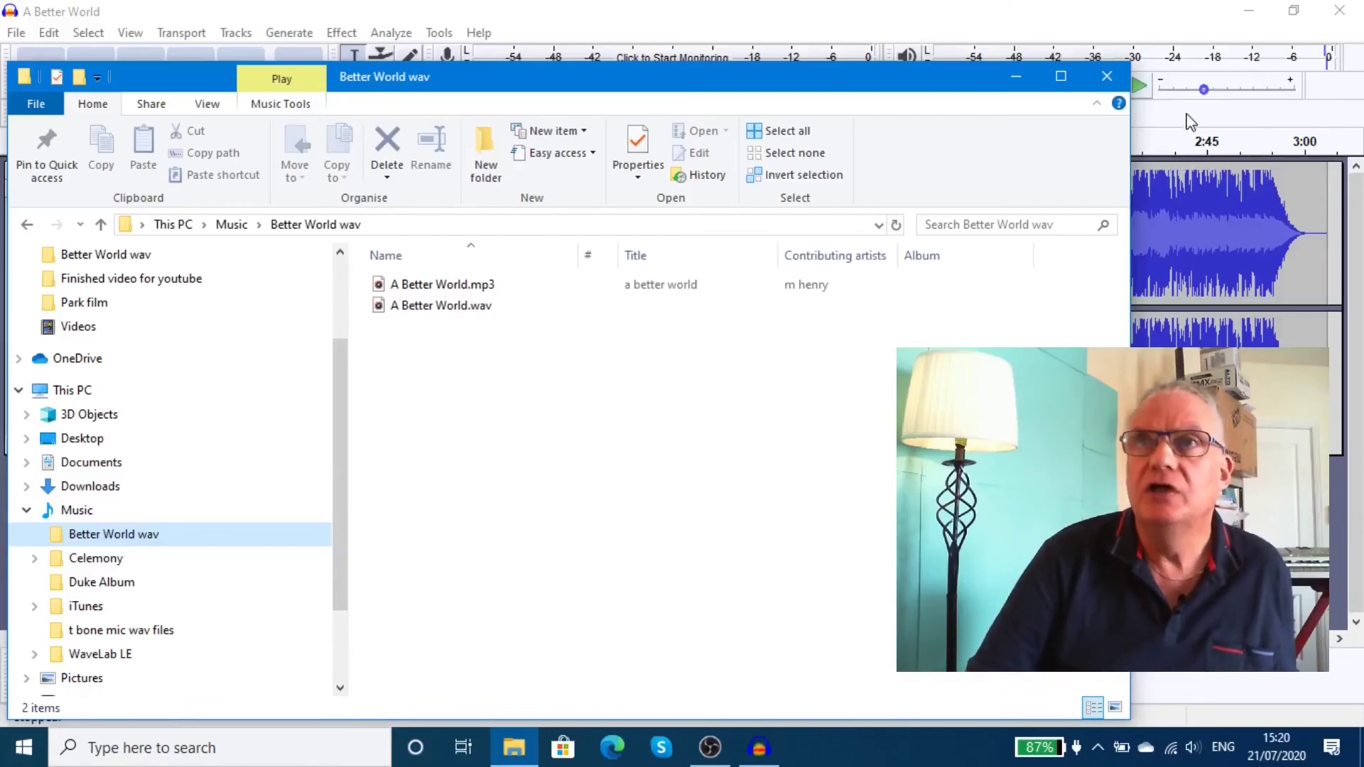
Close File Explorer to return to the A Better World track in Audacity.
left_click(1108, 77)
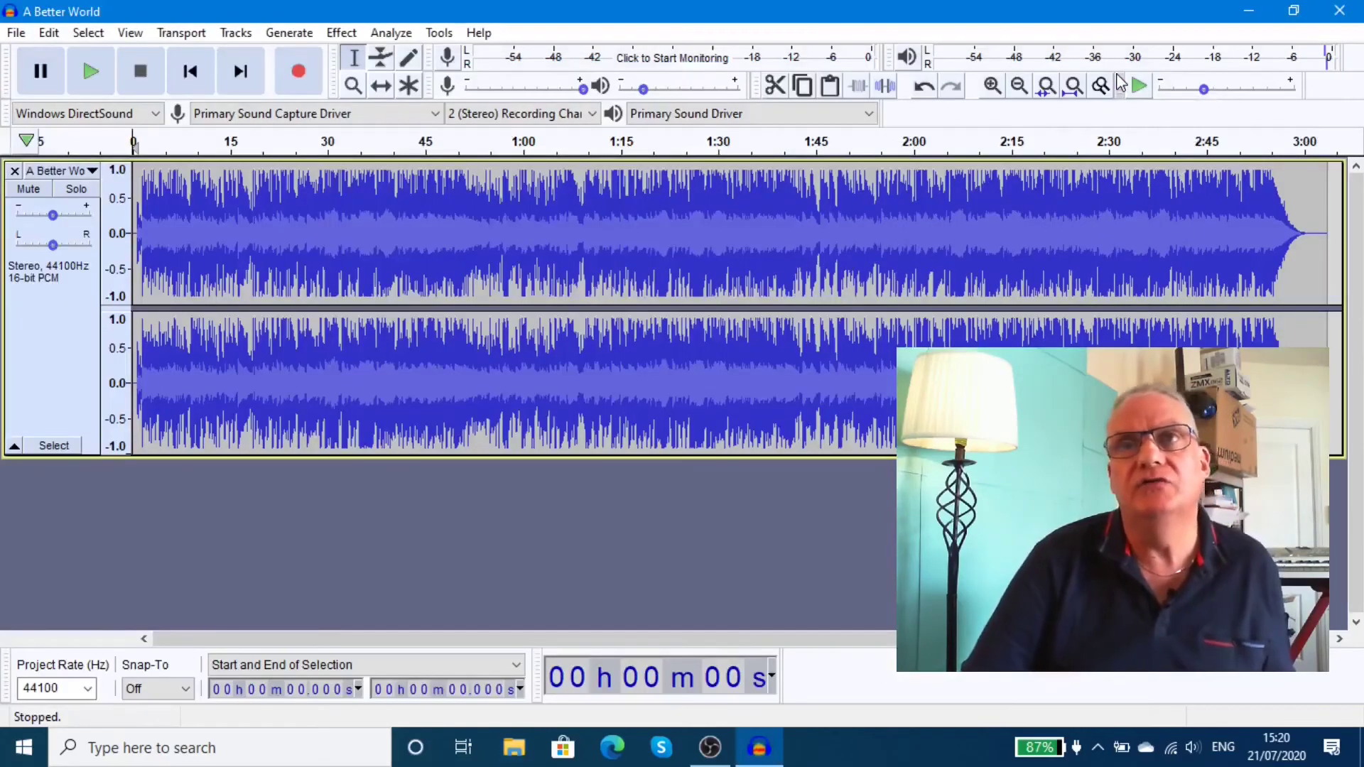